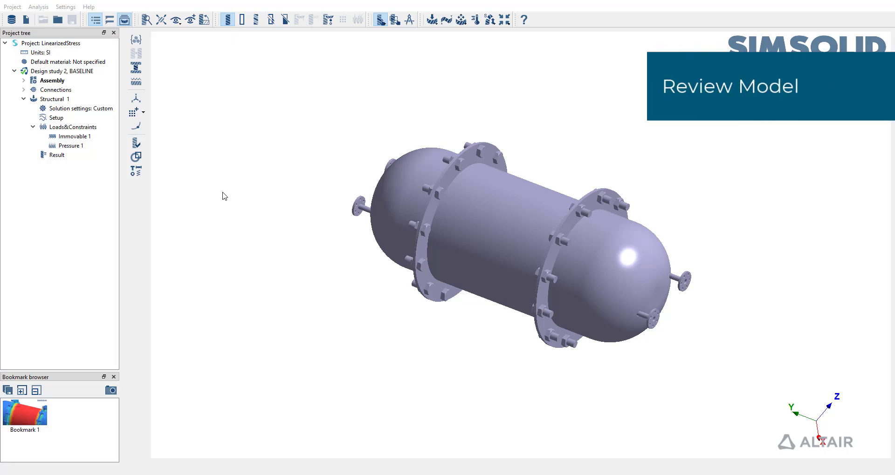
Check the assembly's Info summary, confirming a total of 61 parts.
{"action": "left_click_drag", "start_coordinate": [232, 199], "coordinate": [286, 207]}
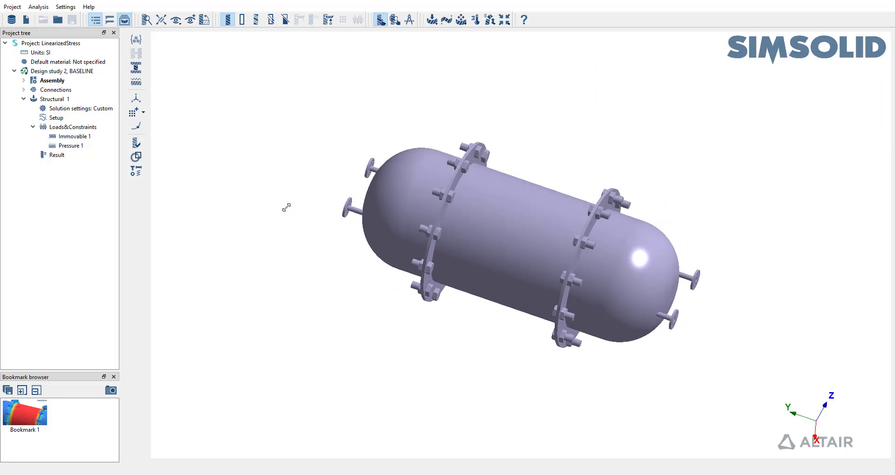
{"action": "right_click", "coordinate": [72, 81]}
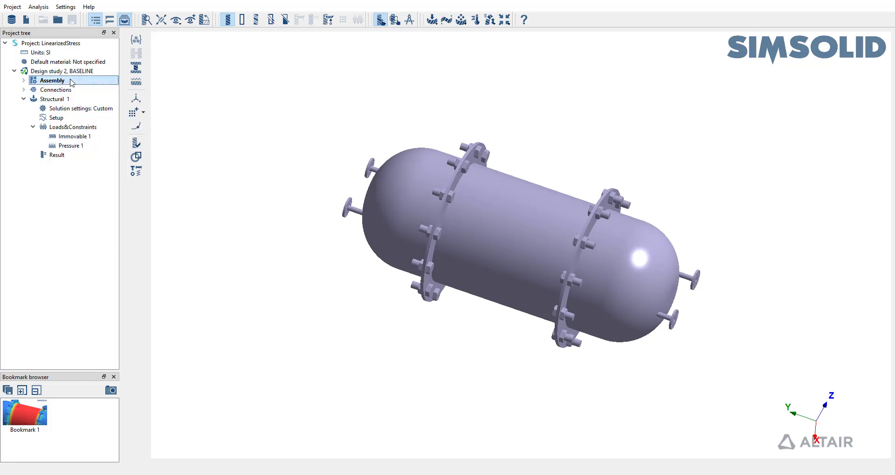
{"action": "left_click", "coordinate": [71, 82]}
{"action": "left_click", "coordinate": [93, 145]}
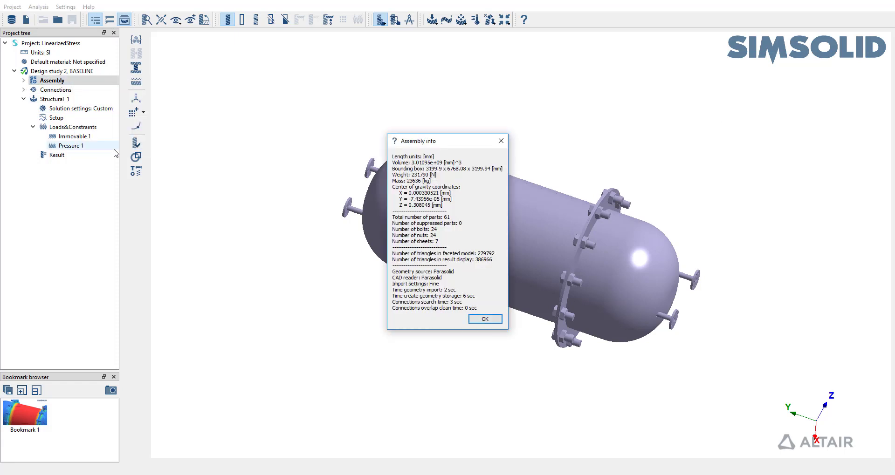
{"action": "left_click_drag", "start_coordinate": [452, 219], "coordinate": [443, 220]}
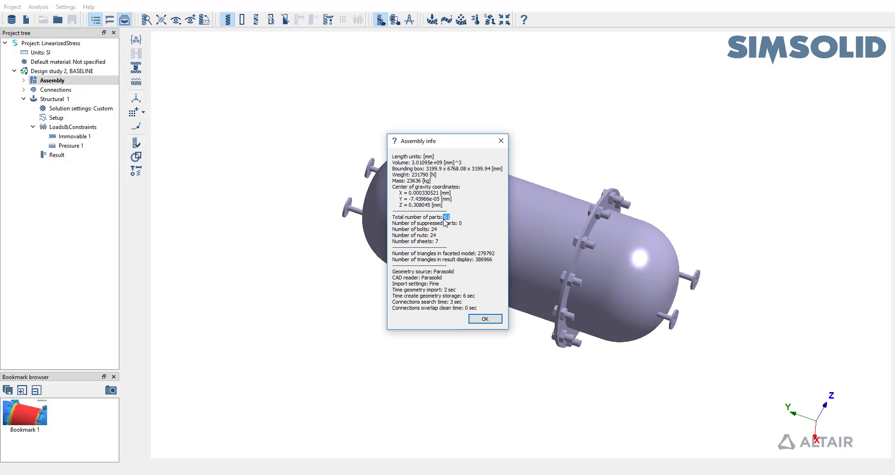
{"action": "left_click", "coordinate": [488, 319]}
{"action": "left_click", "coordinate": [23, 89]}
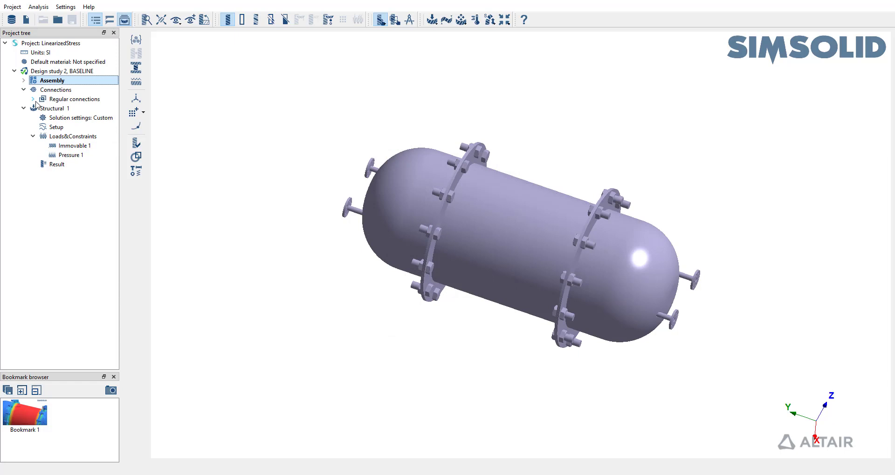
Run the disconnected-groups check on the connections, confirming none exist.
{"action": "left_click", "coordinate": [33, 99]}
{"action": "left_click", "coordinate": [72, 100]}
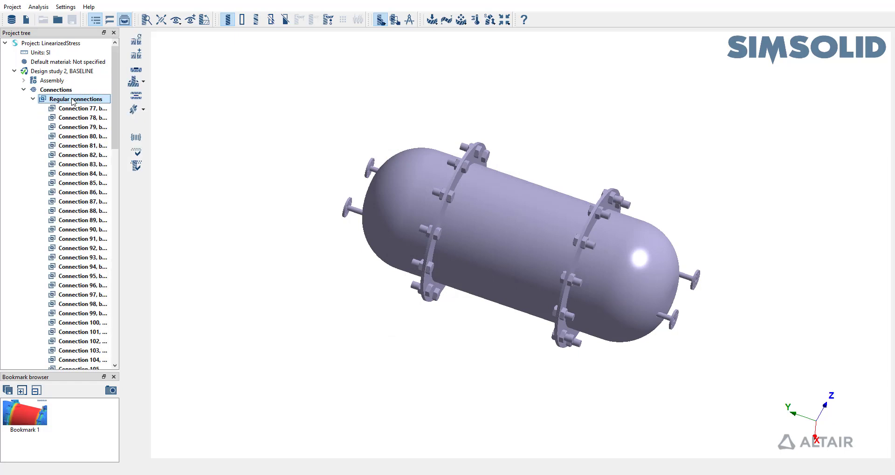
{"action": "left_click", "coordinate": [138, 139]}
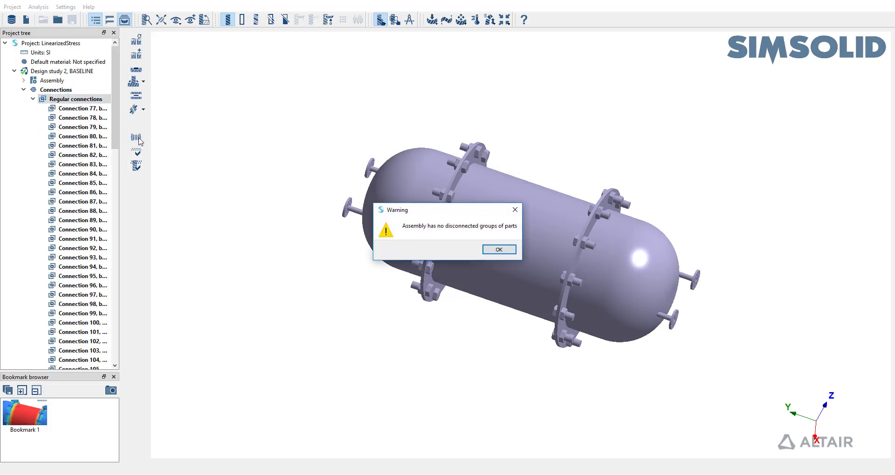
{"action": "left_click", "coordinate": [498, 250]}
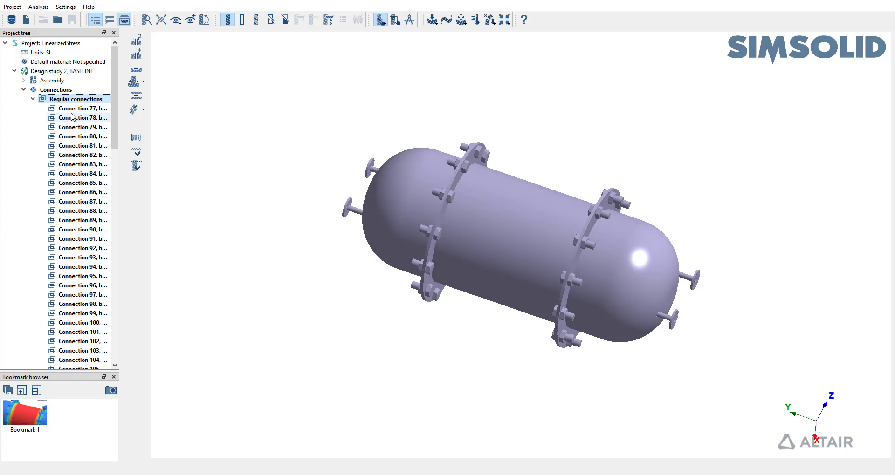
{"action": "left_click", "coordinate": [23, 90]}
Activate Structural 1, review the Immovable 1 flange constraints, and briefly inspect a section view.
{"action": "left_click", "coordinate": [53, 99]}
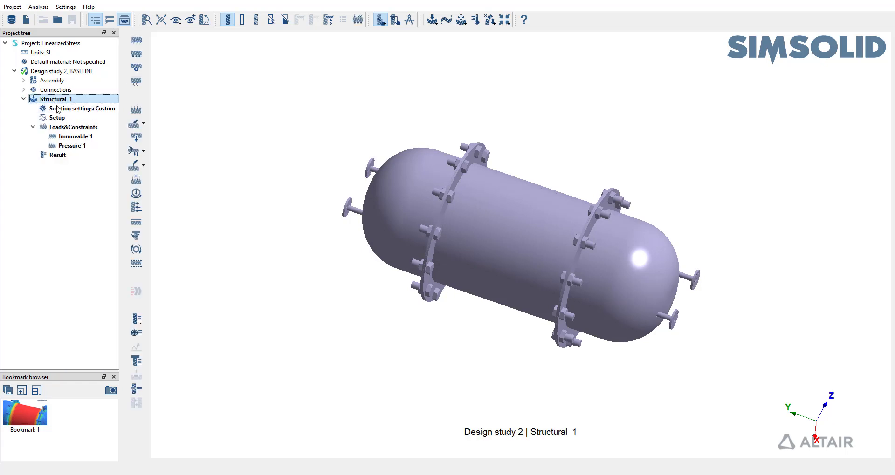
{"action": "left_click", "coordinate": [72, 137]}
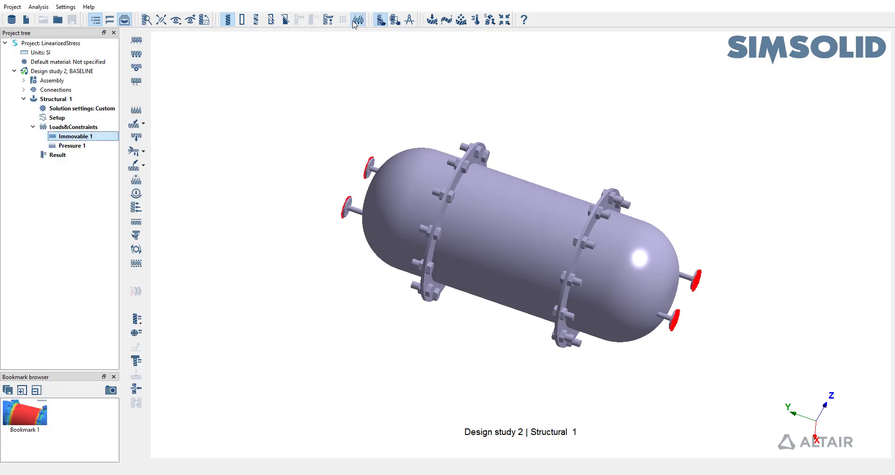
{"action": "middle_click_drag", "start_coordinate": [259, 166], "coordinate": [278, 202]}
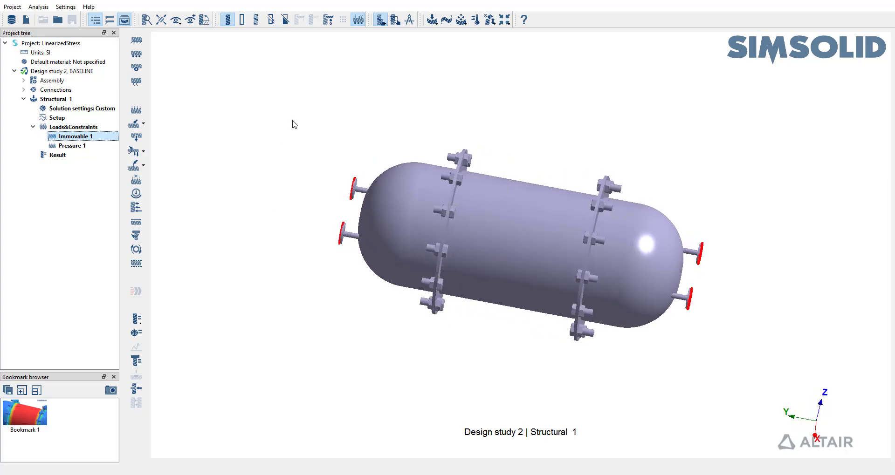
{"action": "left_click", "coordinate": [285, 19]}
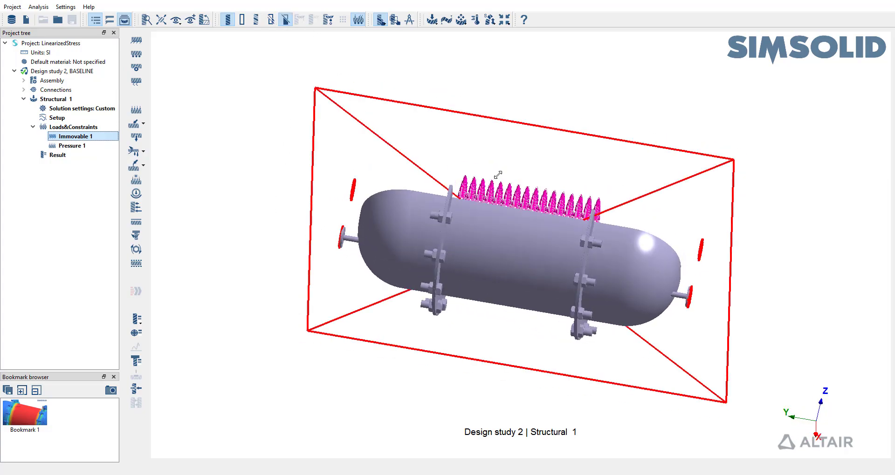
{"action": "middle_click_drag", "start_coordinate": [497, 175], "coordinate": [479, 243]}
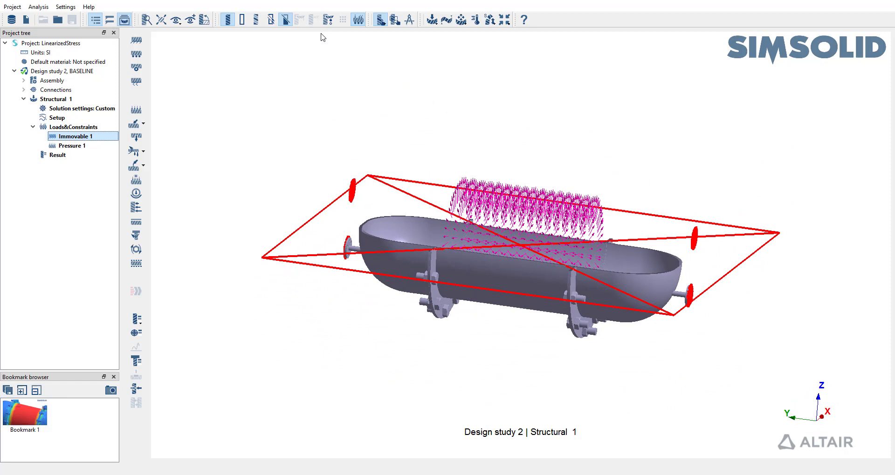
{"action": "left_click", "coordinate": [285, 20]}
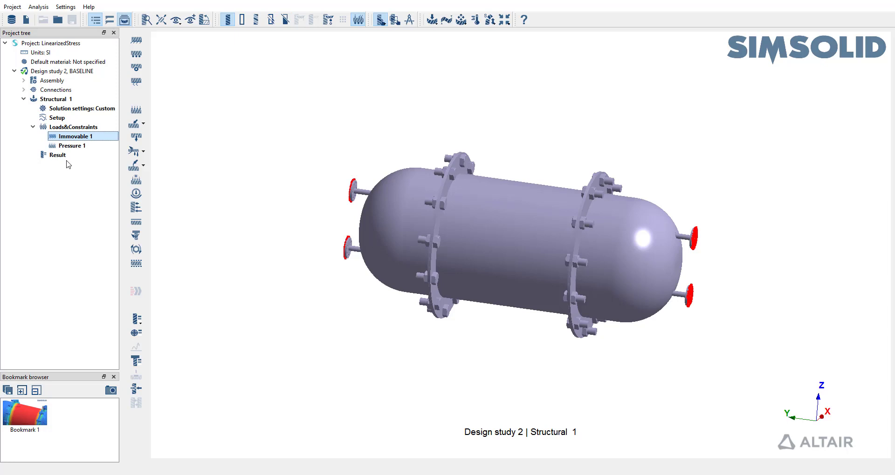
Open Pick Info on the Linearized stress page, showing criteria 138, 207 and 414 MPa.
{"action": "left_click", "coordinate": [139, 331]}
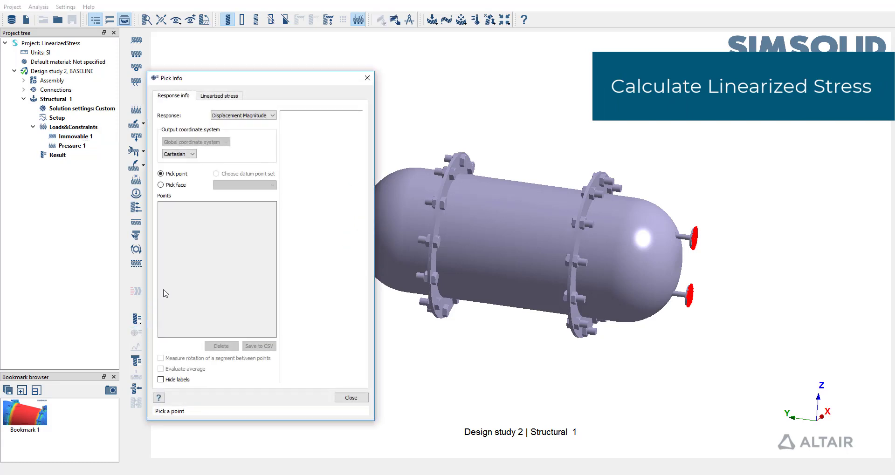
{"action": "left_click", "coordinate": [228, 97]}
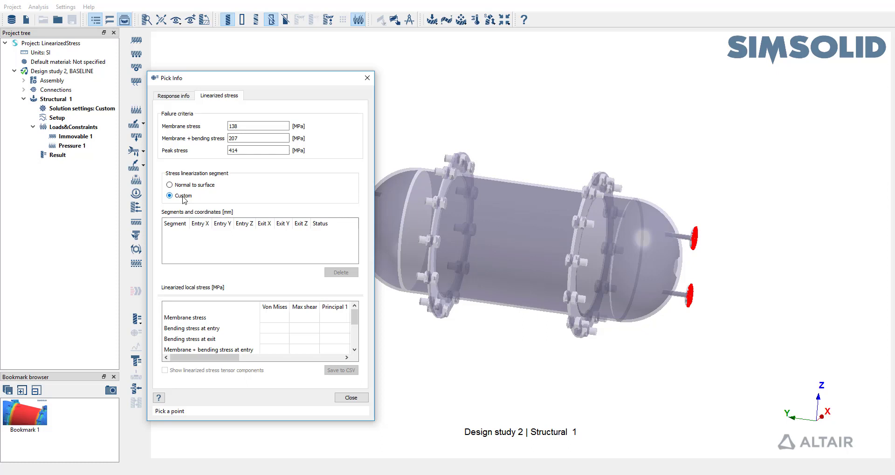
Create normal-to-surface Segment 0 (Passed, membrane von Mises 127.8 MPa) and enlarge the table.
{"action": "left_click", "coordinate": [188, 186]}
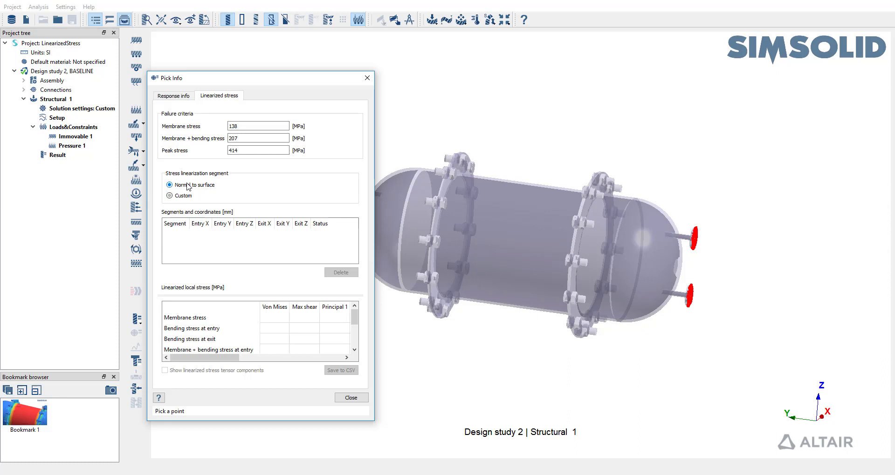
{"action": "left_click", "coordinate": [502, 182]}
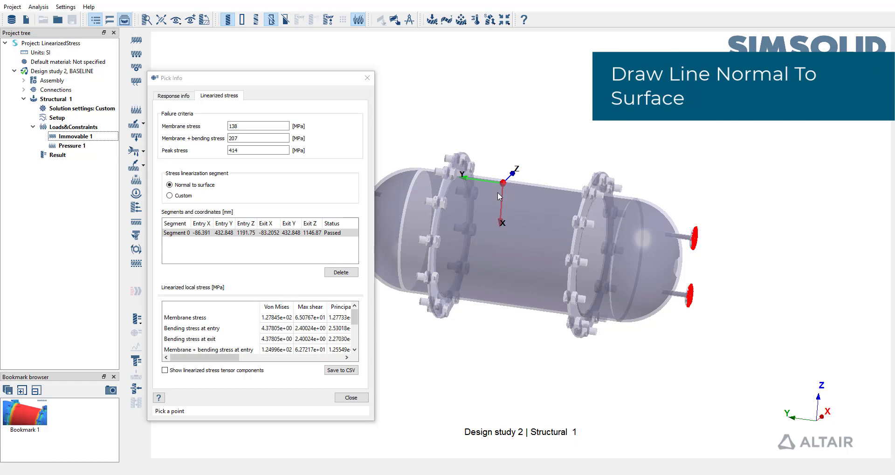
{"action": "scroll", "coordinate": [496, 192], "scroll_direction": "up", "scroll_amount": 3}
{"action": "scroll", "coordinate": [494, 182], "scroll_direction": "up", "scroll_amount": 5}
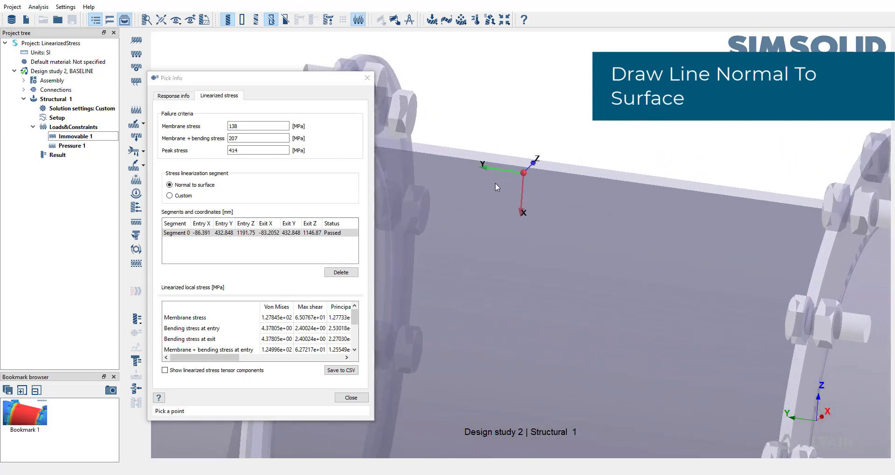
{"action": "scroll", "coordinate": [531, 173], "scroll_direction": "up", "scroll_amount": 3}
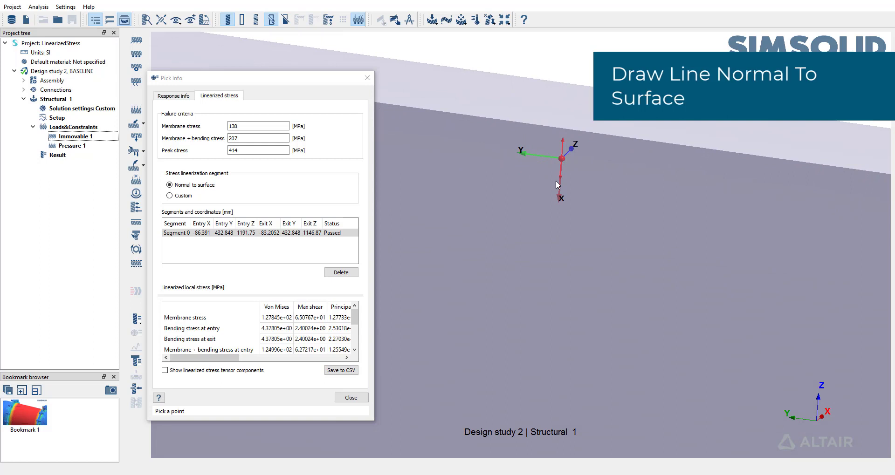
{"action": "scroll", "coordinate": [519, 192], "scroll_direction": "down", "scroll_amount": 3}
{"action": "scroll", "coordinate": [519, 191], "scroll_direction": "down", "scroll_amount": 5}
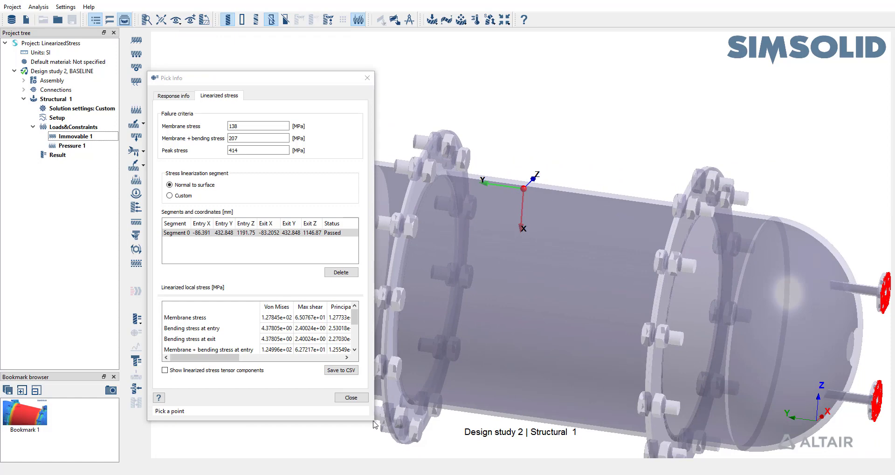
{"action": "left_click_drag", "start_coordinate": [373, 422], "coordinate": [498, 470]}
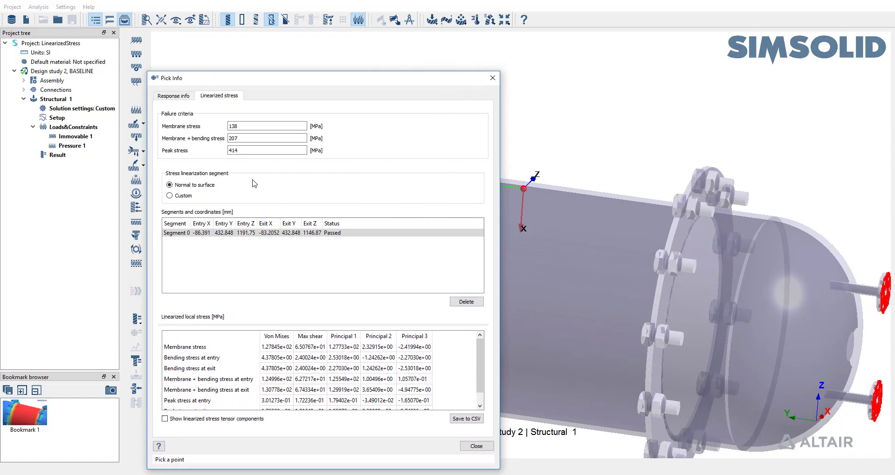
{"action": "left_click_drag", "start_coordinate": [153, 70], "coordinate": [158, 22]}
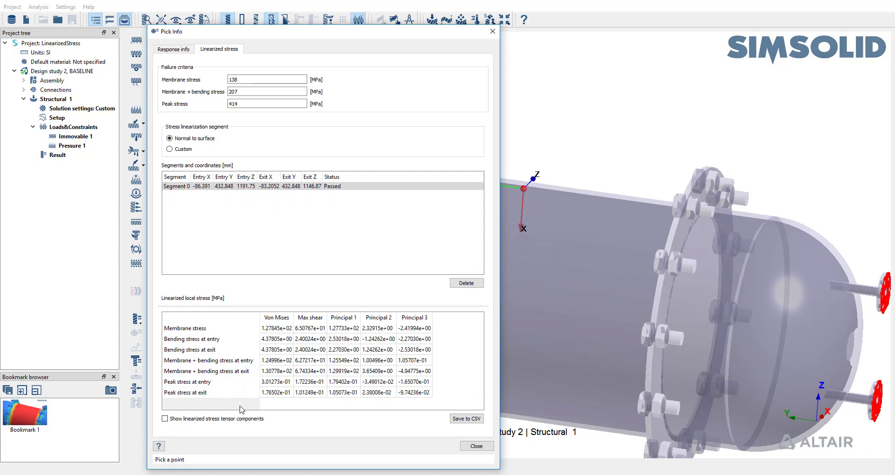
Show linearized stress tensor components like Stress X and Stress Y in a wider table.
{"action": "left_click", "coordinate": [191, 422]}
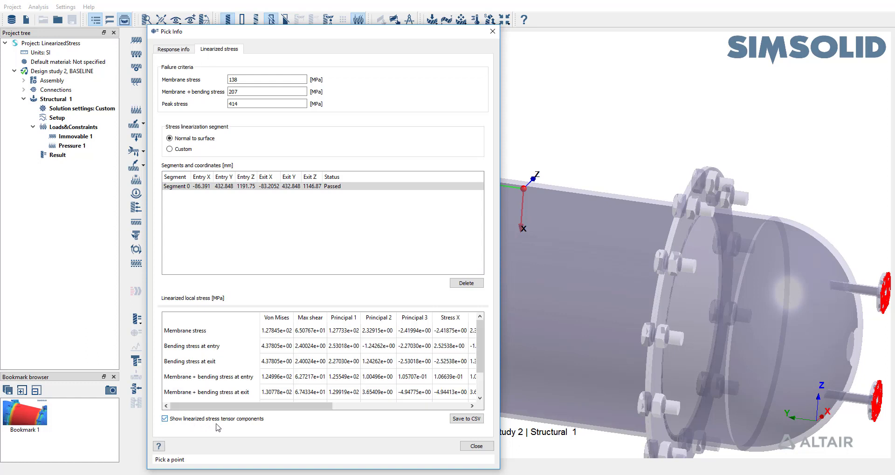
{"action": "left_click_drag", "start_coordinate": [500, 387], "coordinate": [549, 390]}
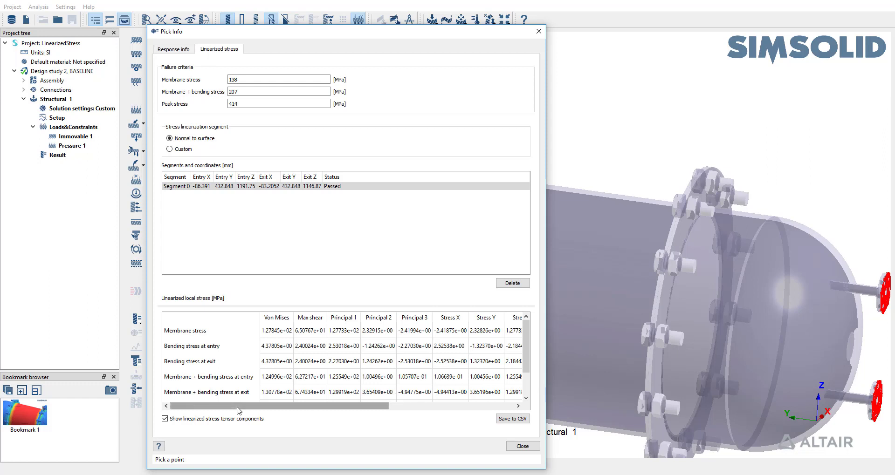
Restore Bookmark 1's von Mises contour with pressure loads and clip the shell normal to its surface.
{"action": "left_click", "coordinate": [16, 413]}
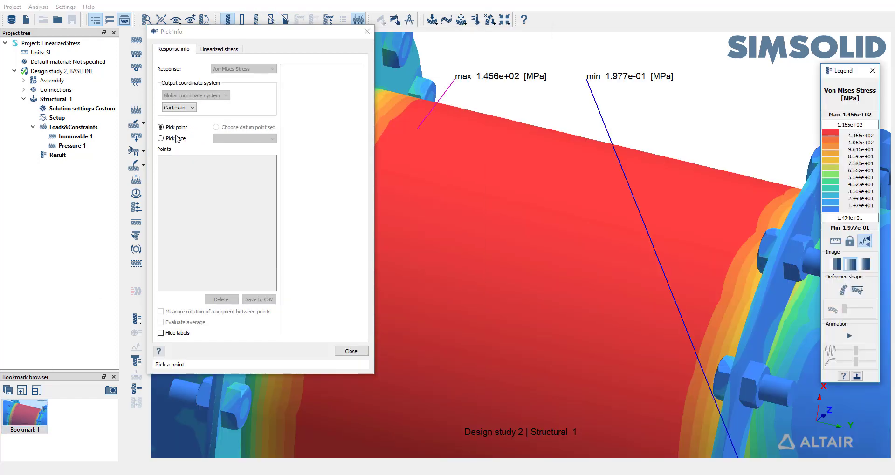
{"action": "left_click", "coordinate": [285, 19]}
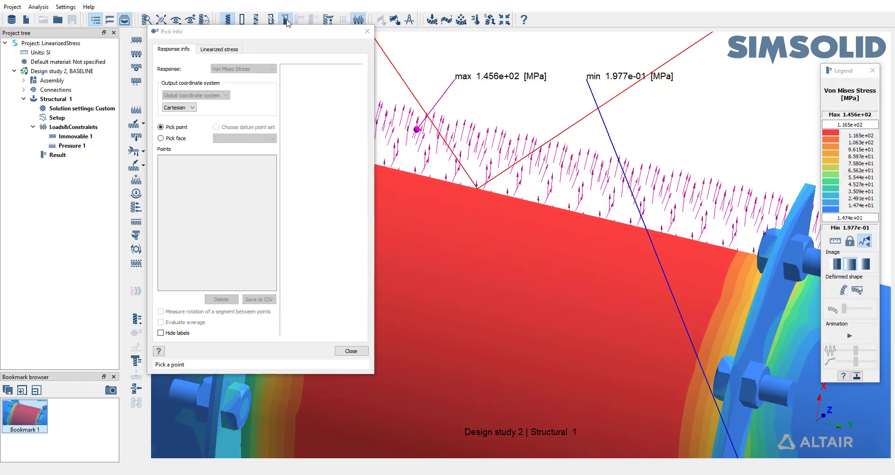
{"action": "left_click", "coordinate": [443, 239], "text": "ctrl"}
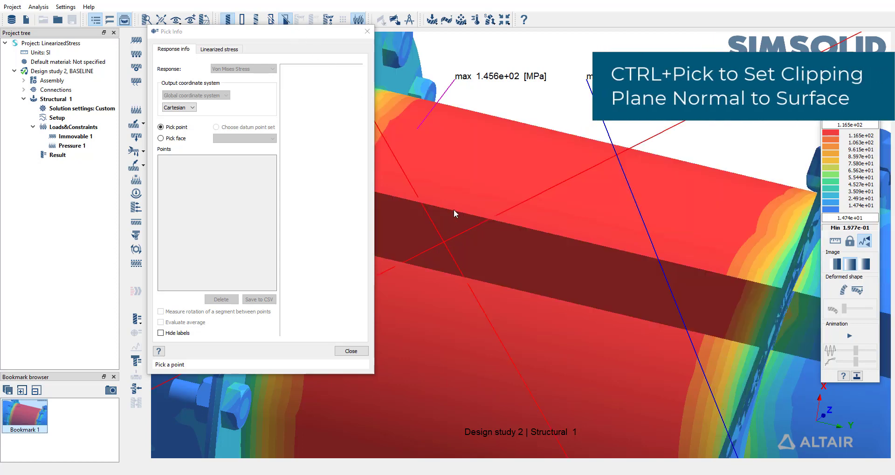
{"action": "scroll", "coordinate": [454, 210], "scroll_direction": "down", "scroll_amount": 5}
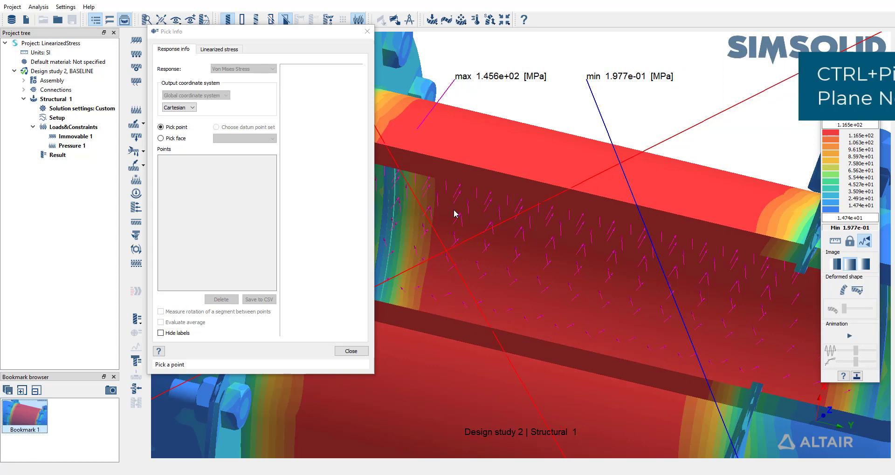
{"action": "scroll", "coordinate": [454, 213], "scroll_direction": "down", "scroll_amount": 4, "text": "shift"}
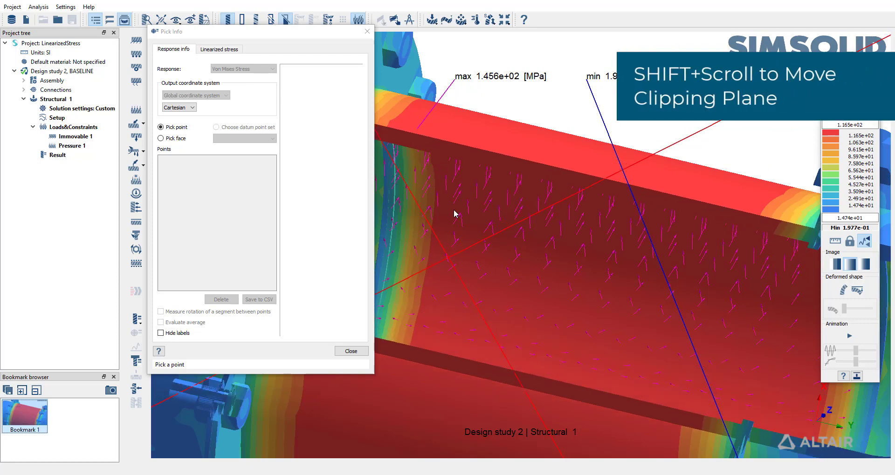
{"action": "scroll", "coordinate": [454, 213], "scroll_direction": "down", "scroll_amount": 3, "text": "shift"}
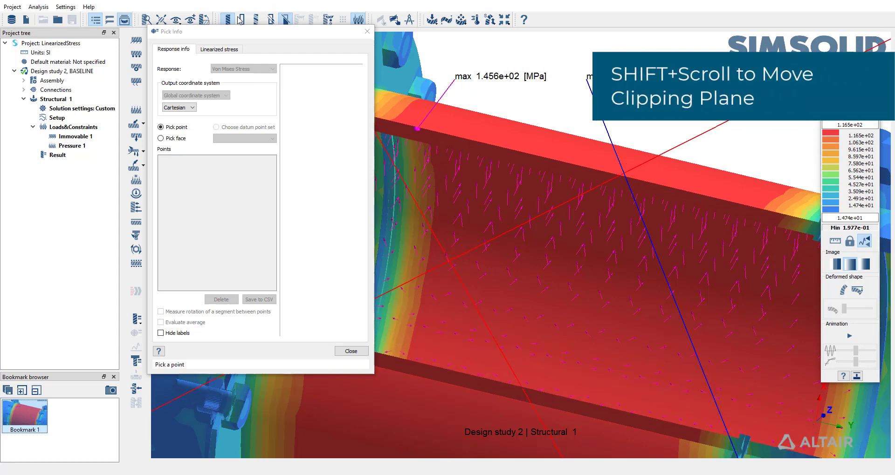
{"action": "left_click_drag", "start_coordinate": [248, 33], "coordinate": [157, 43]}
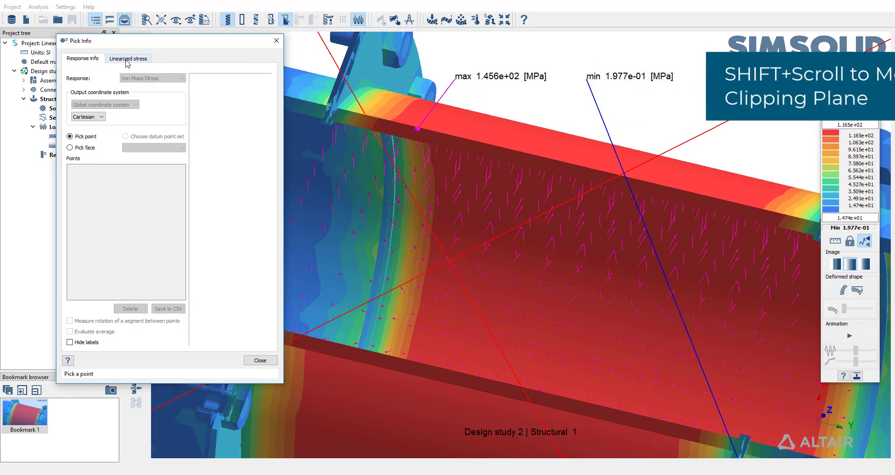
Add custom Segment 1 through the clipped wall, passing with membrane von Mises 110.4 MPa.
{"action": "left_click", "coordinate": [127, 60]}
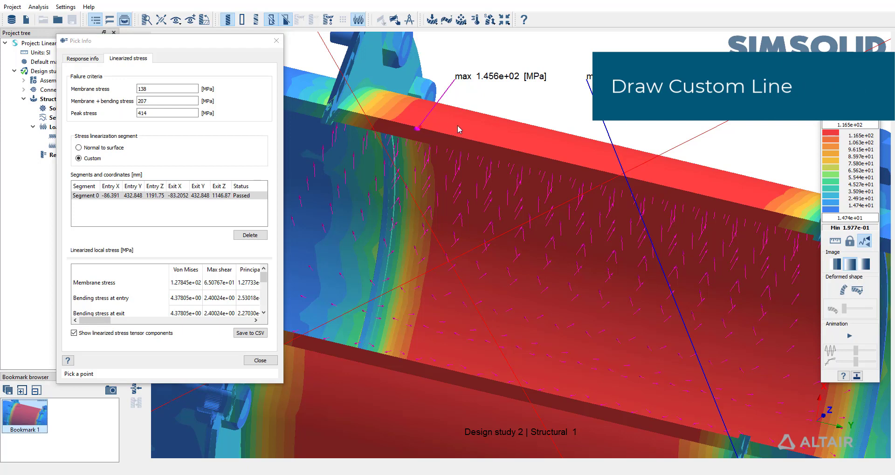
{"action": "left_click", "coordinate": [344, 126]}
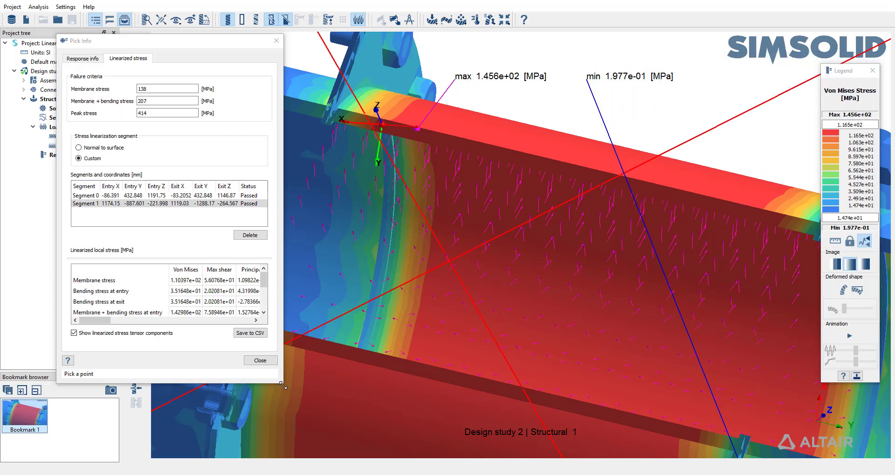
{"action": "left_click_drag", "start_coordinate": [283, 385], "coordinate": [397, 464]}
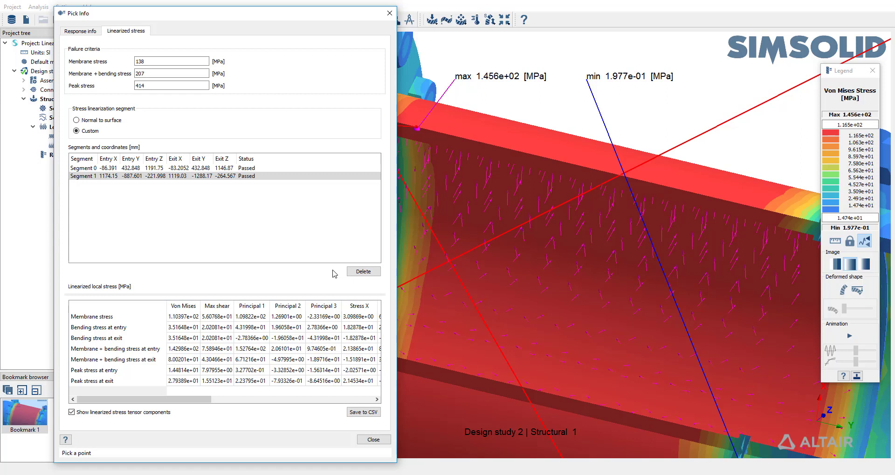
Lower the membrane stress criterion from 138 to 115 MPa and compare Segment 0 (Failed) with Segment 1 (Passed).
{"action": "left_click", "coordinate": [146, 61]}
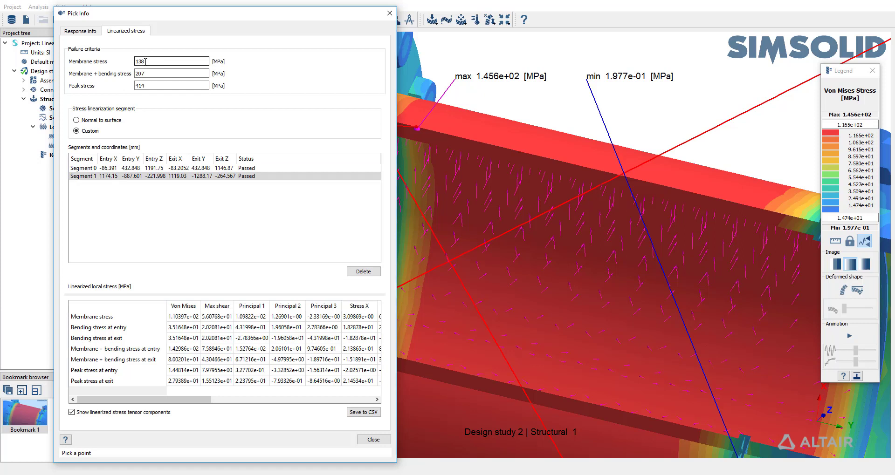
{"action": "double_click", "coordinate": [145, 61]}
{"action": "type", "text": "11"}
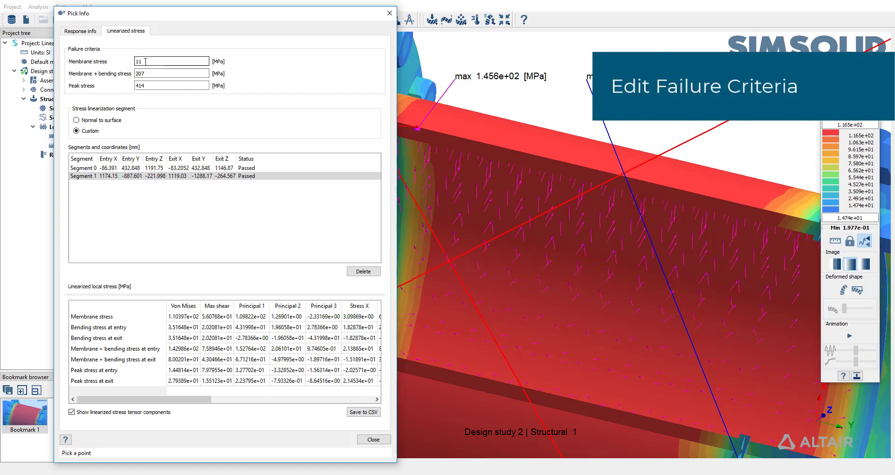
{"action": "type", "text": "5"}
{"action": "key", "text": "Return"}
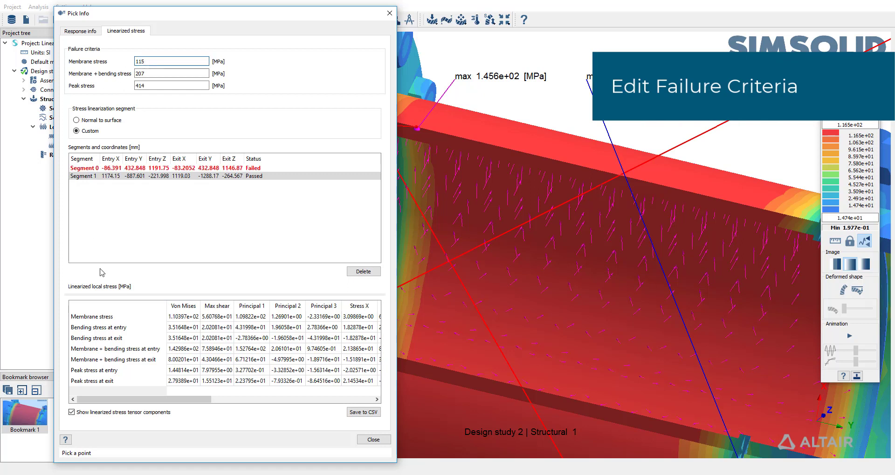
{"action": "left_click", "coordinate": [92, 170]}
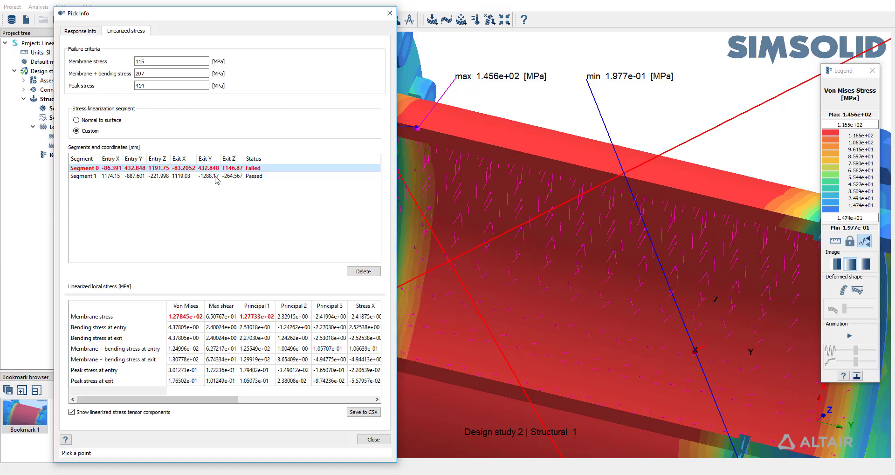
{"action": "left_click", "coordinate": [90, 177]}
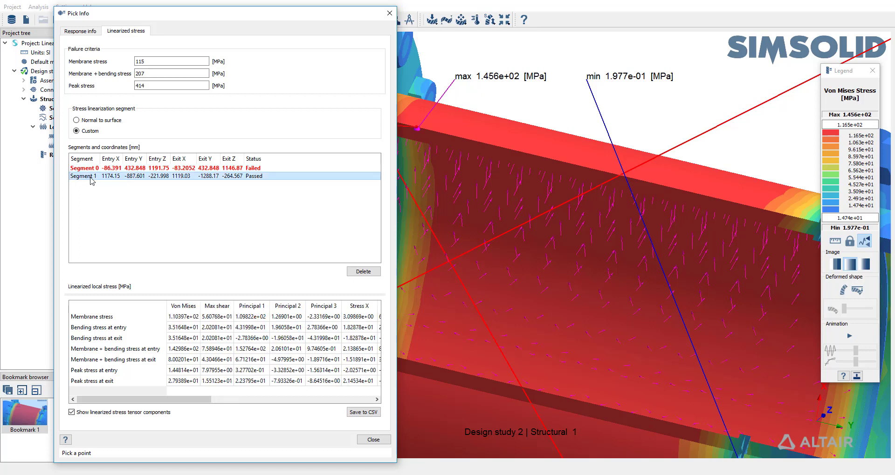